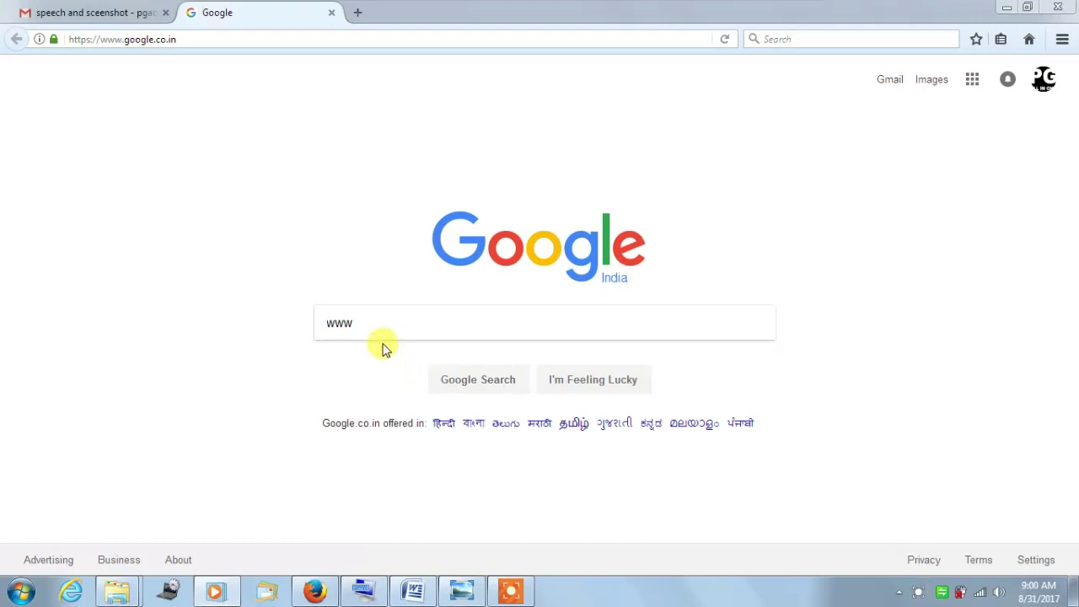
{"action": "left_click", "coordinate": [377, 329]}
{"action": "type", "text": "."}
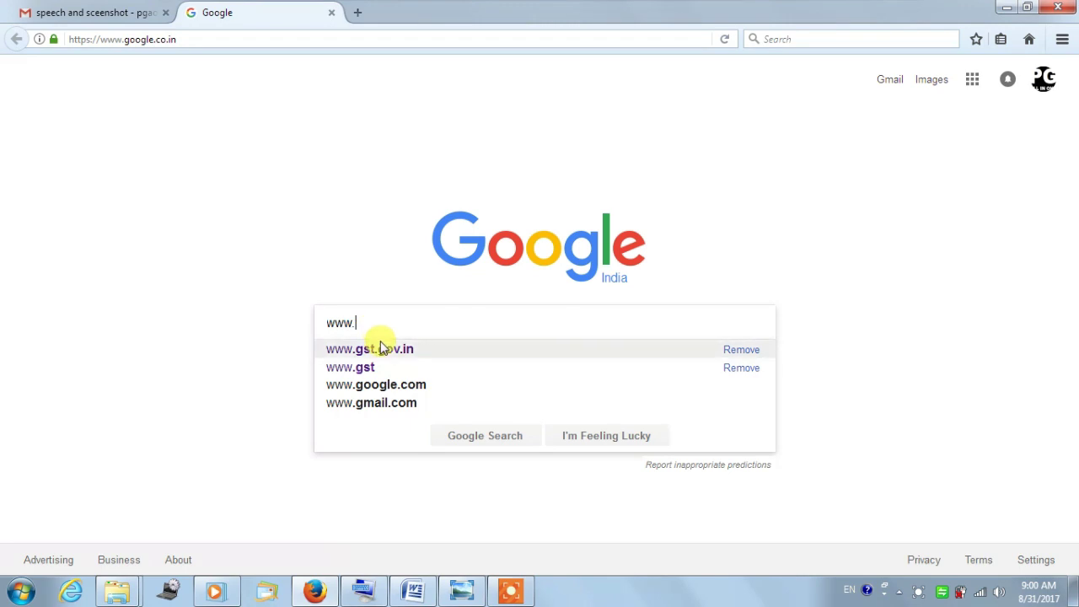
{"action": "left_click", "coordinate": [381, 350]}
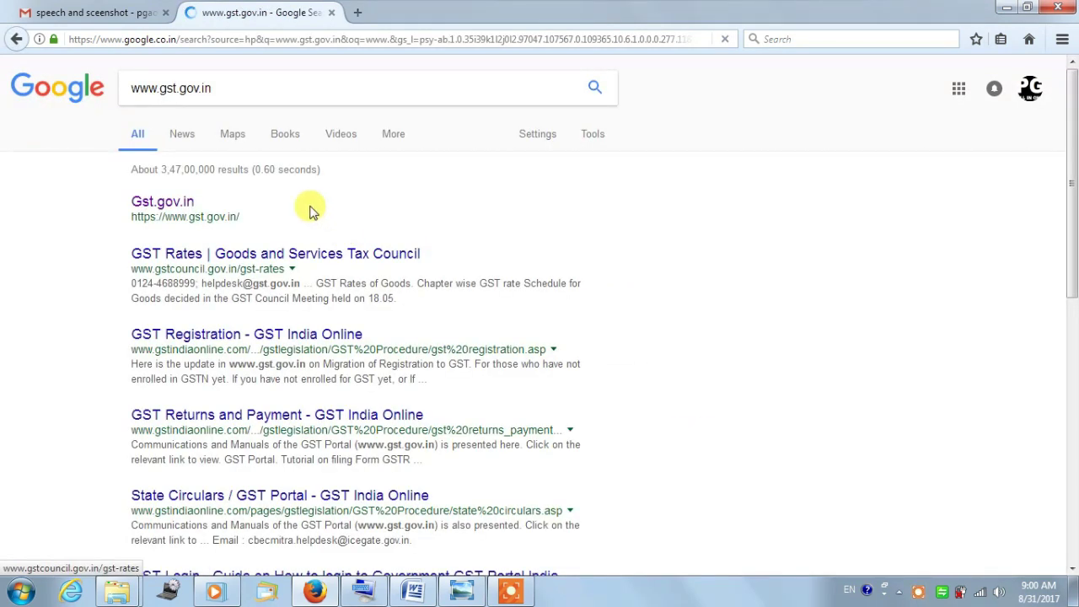
Download gst_offline_tool.zip from the official GST portal's Returns Offline Tool page
{"action": "left_click", "coordinate": [162, 208]}
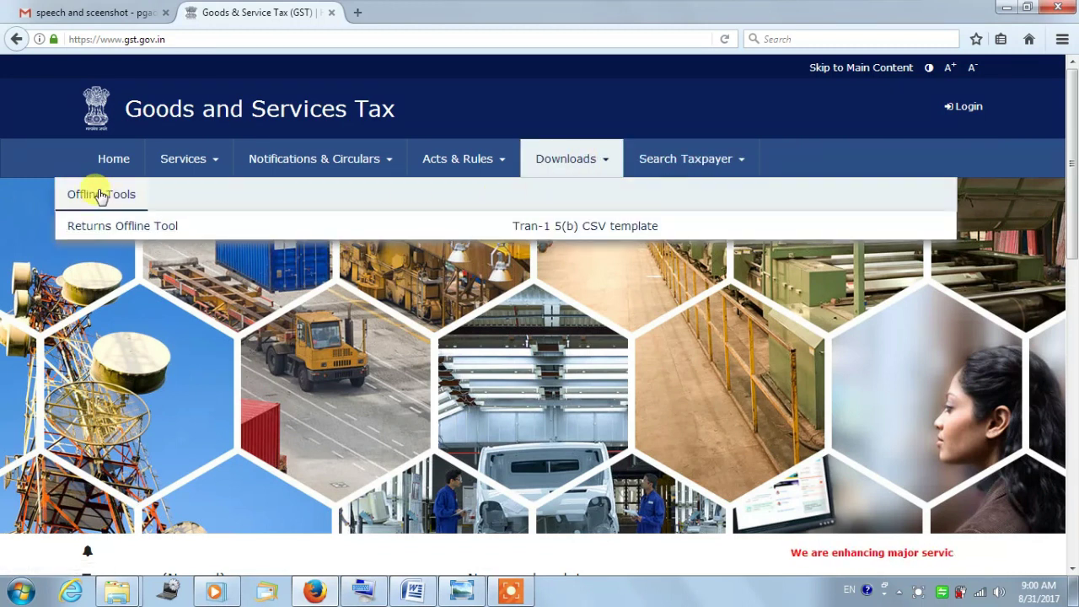
{"action": "mouse_move", "coordinate": [572, 159]}
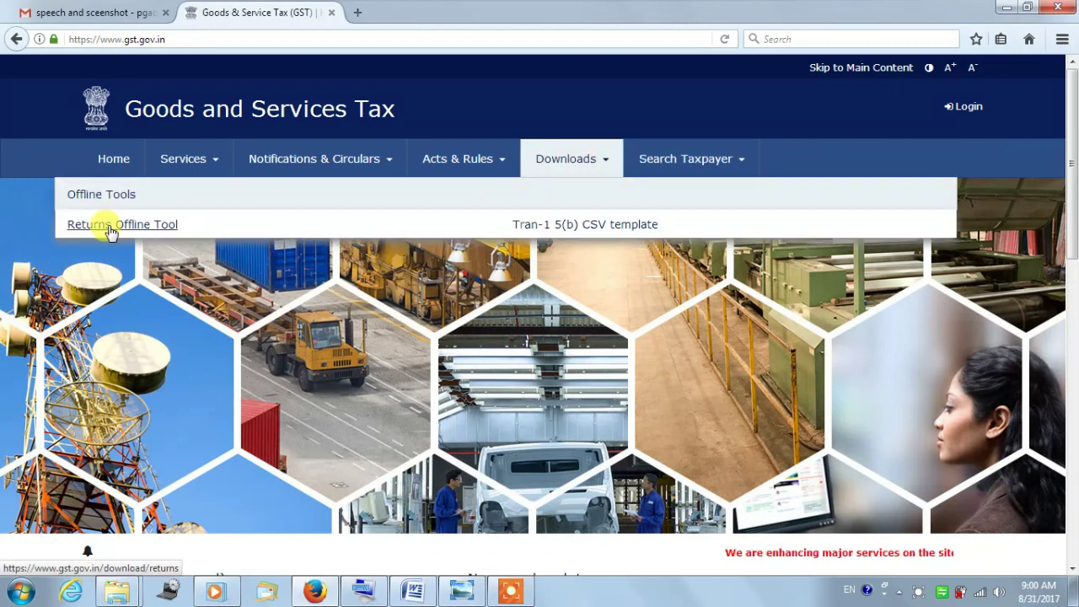
{"action": "left_click", "coordinate": [109, 225]}
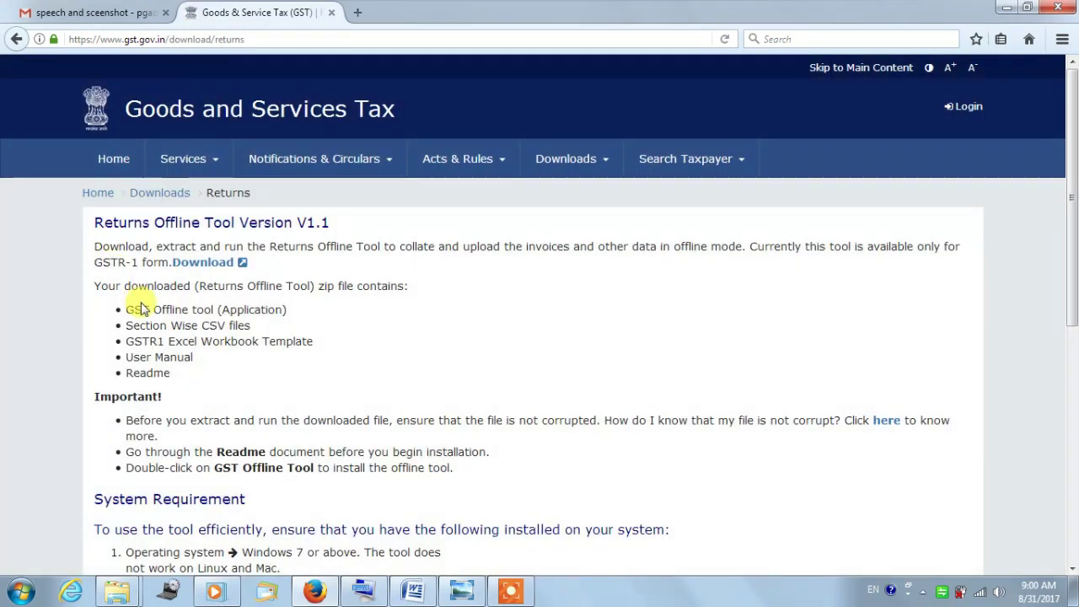
{"action": "left_click", "coordinate": [199, 267]}
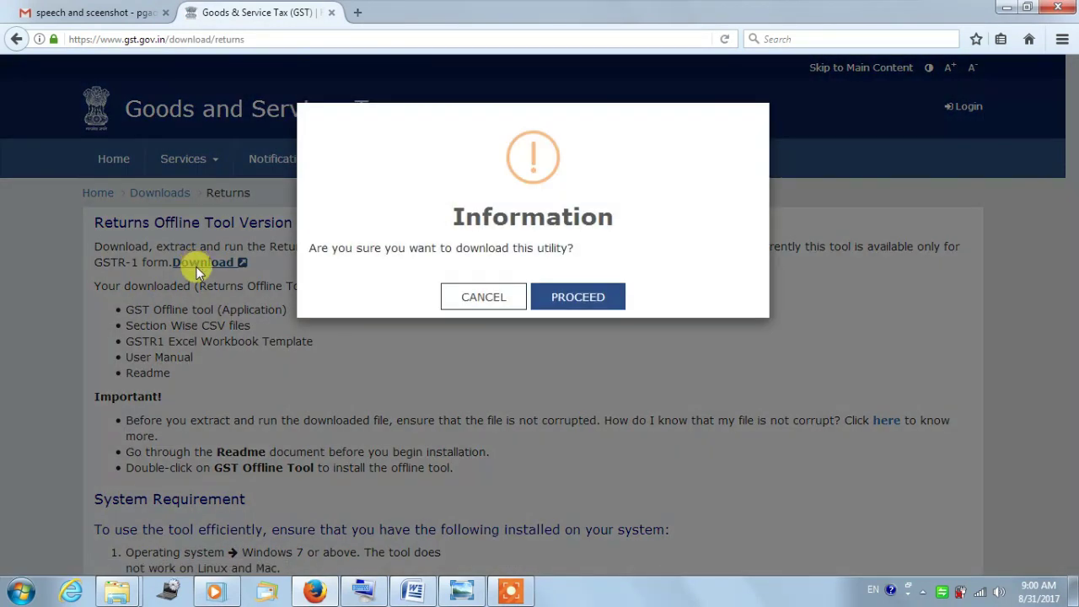
{"action": "left_click", "coordinate": [571, 307]}
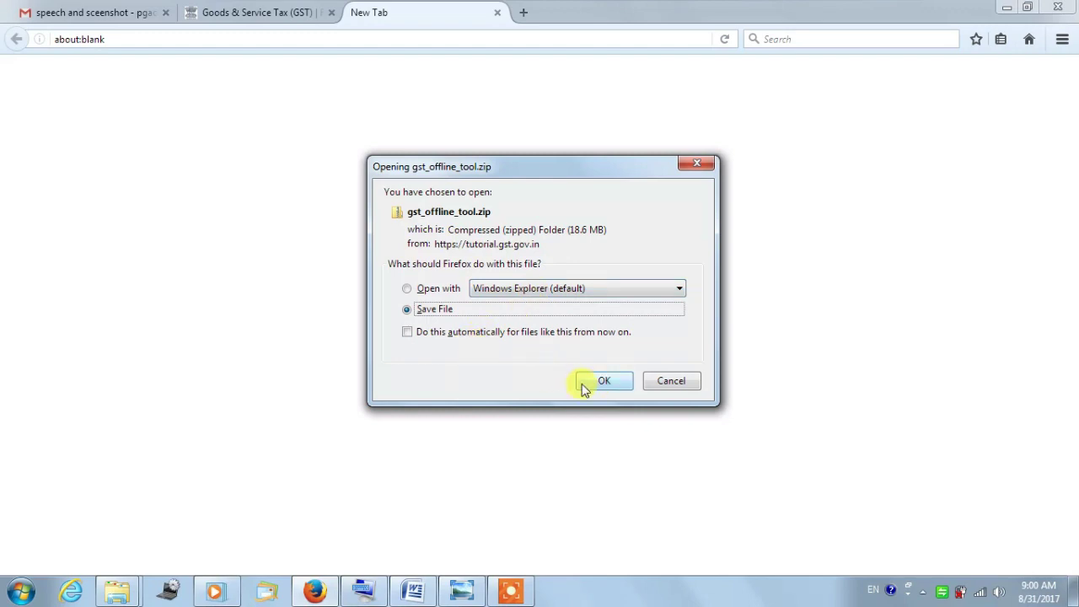
{"action": "left_click", "coordinate": [583, 388]}
{"action": "left_click", "coordinate": [1063, 39]}
{"action": "left_click", "coordinate": [1025, 336]}
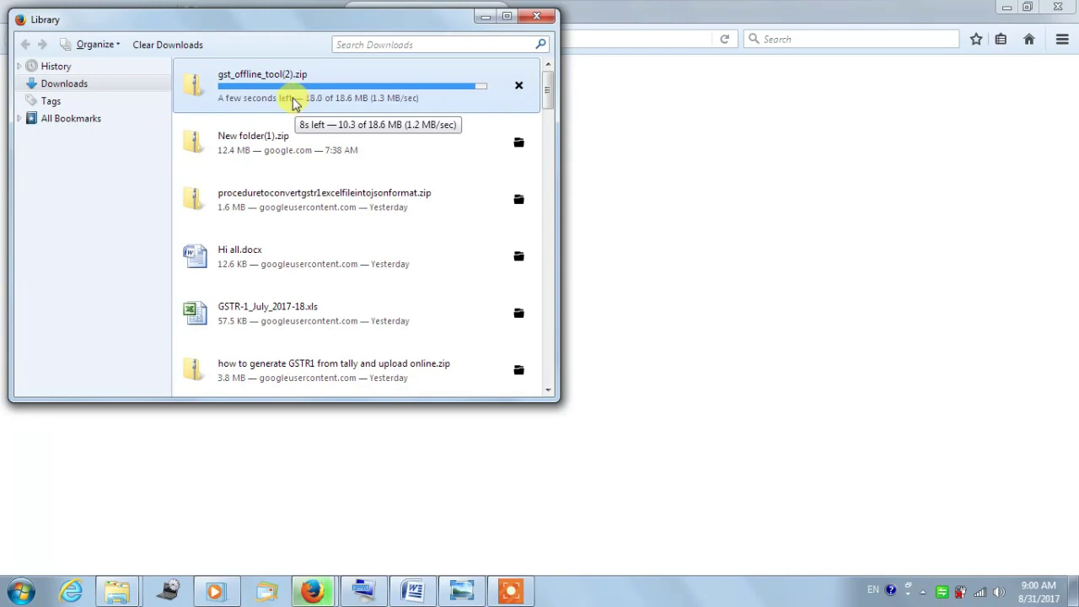
Extract all files from the downloaded gst_offline_tool zip archive
{"action": "double_click", "coordinate": [293, 96]}
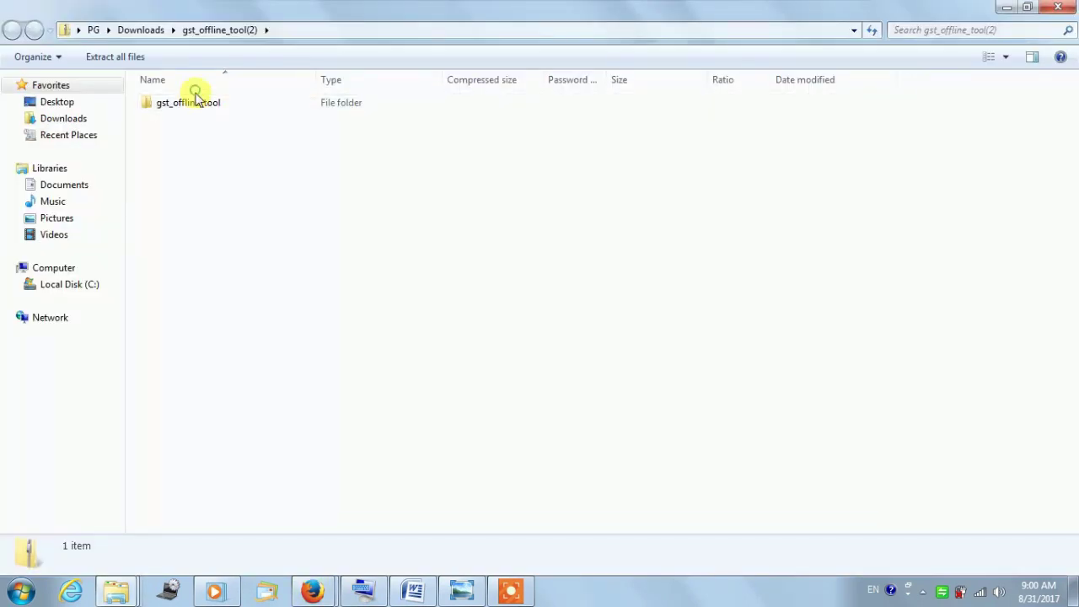
{"action": "double_click", "coordinate": [195, 99]}
{"action": "right_click", "coordinate": [193, 127]}
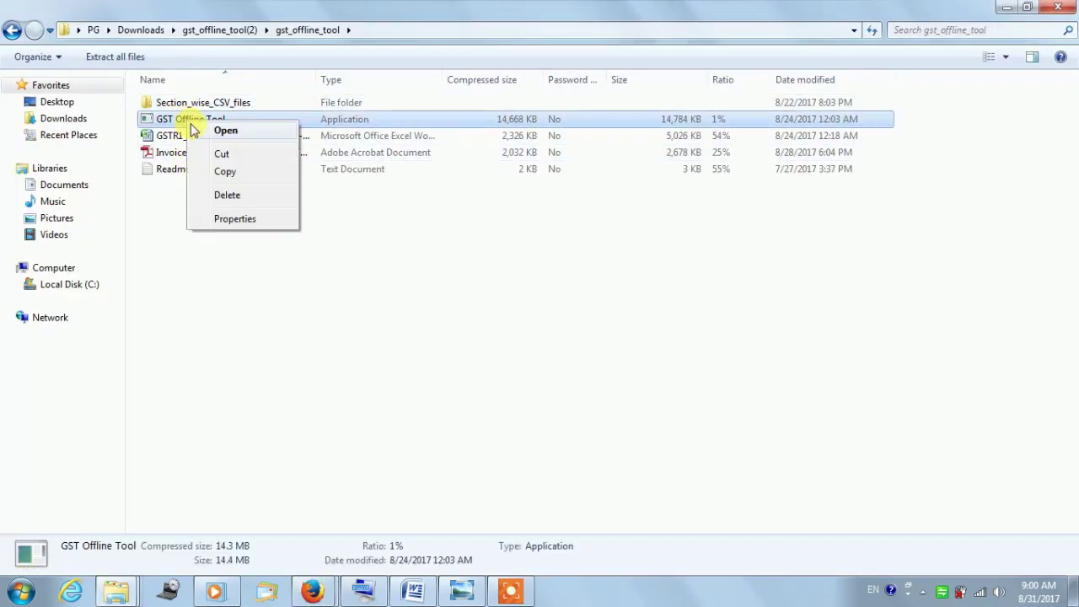
{"action": "left_click", "coordinate": [195, 129]}
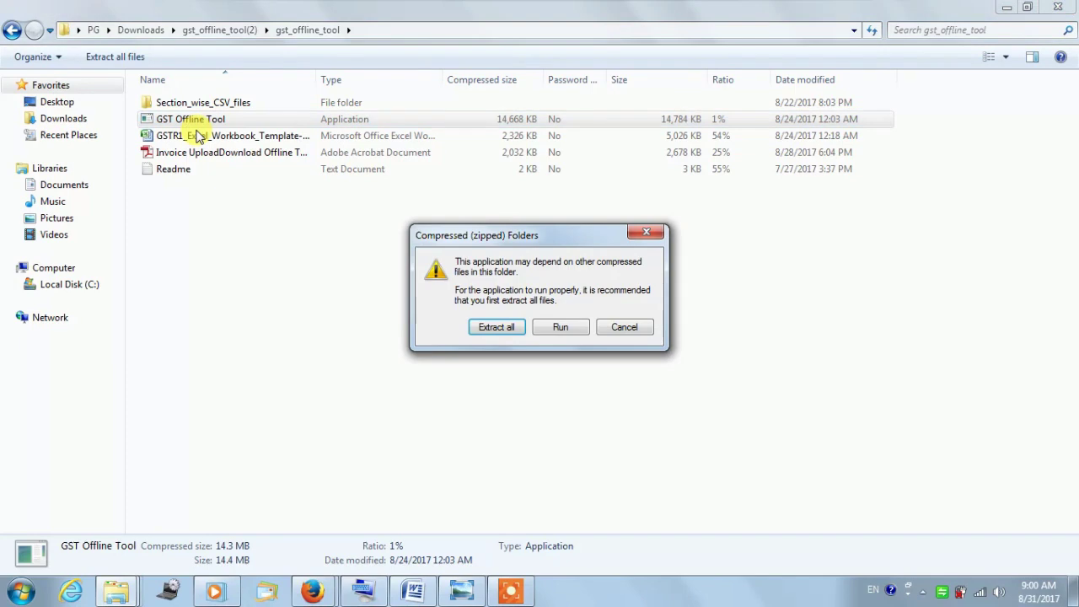
{"action": "left_click", "coordinate": [505, 328]}
{"action": "left_click", "coordinate": [683, 448]}
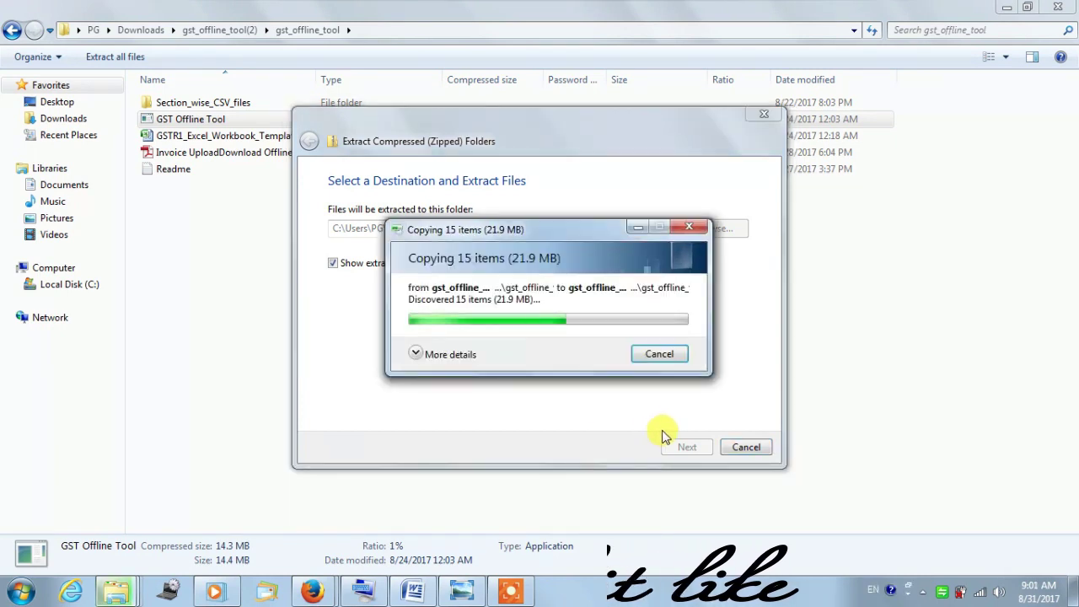
Launch the extracted GST Offline Tool installer, confirming it should run
{"action": "double_click", "coordinate": [189, 104]}
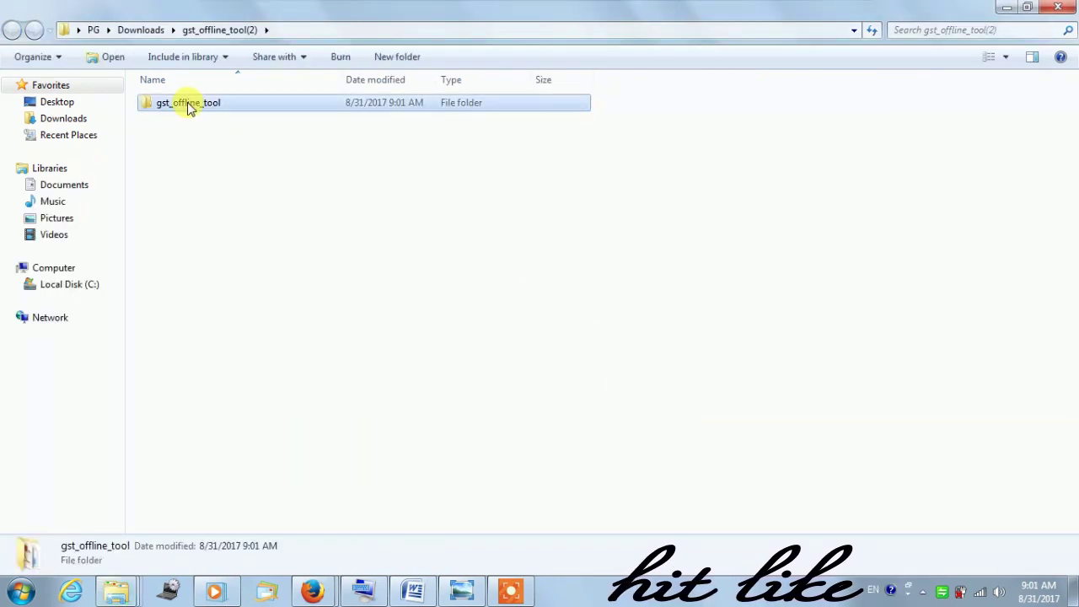
{"action": "double_click", "coordinate": [192, 122]}
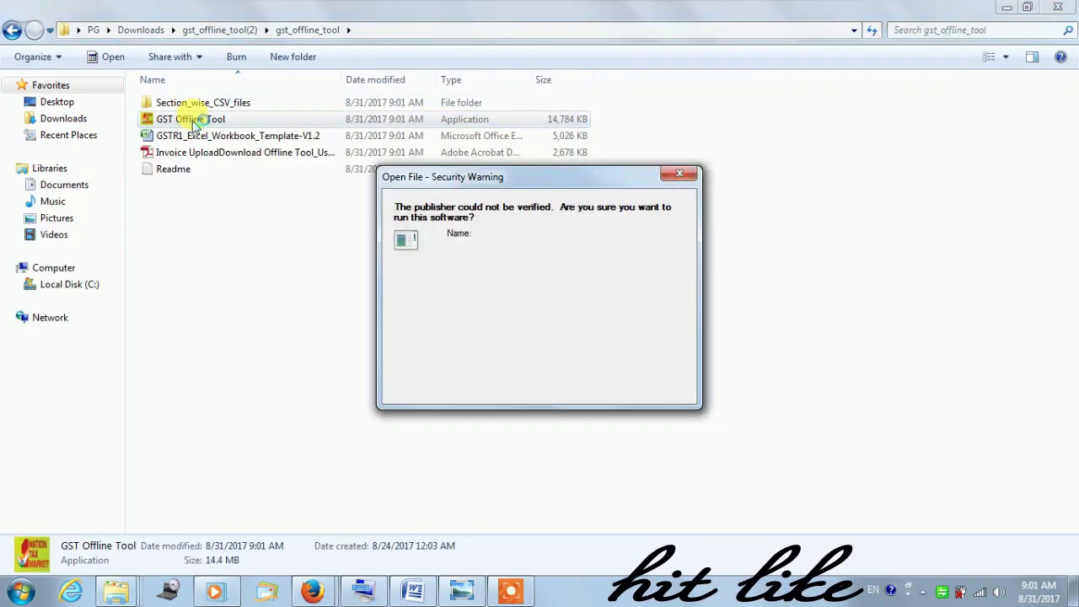
{"action": "left_click", "coordinate": [581, 311]}
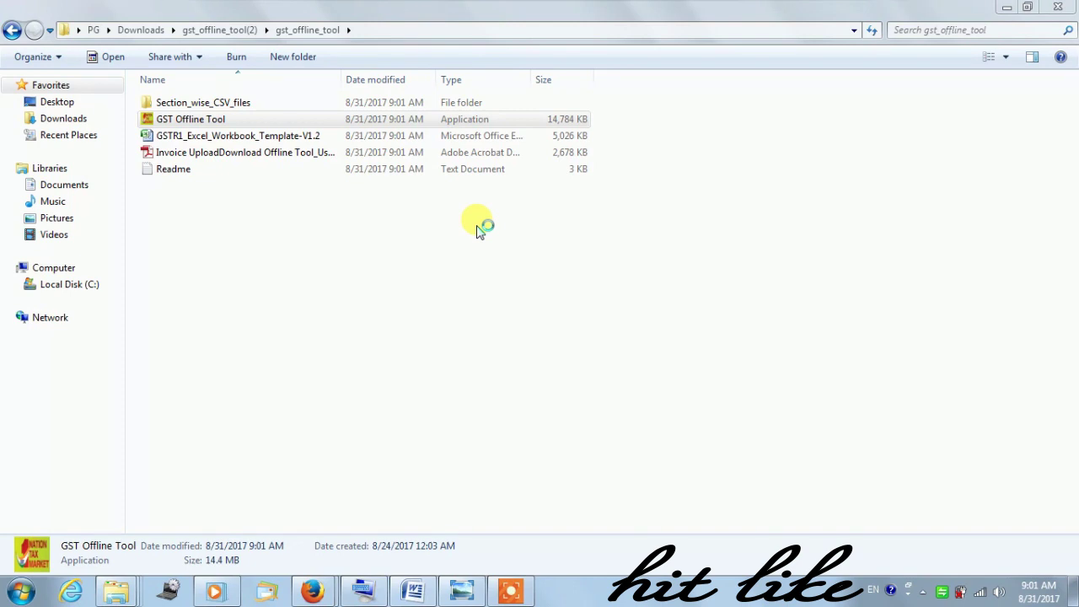
Approve the installer and complete setup with the desktop icon option kept on
{"action": "left_click", "coordinate": [590, 311]}
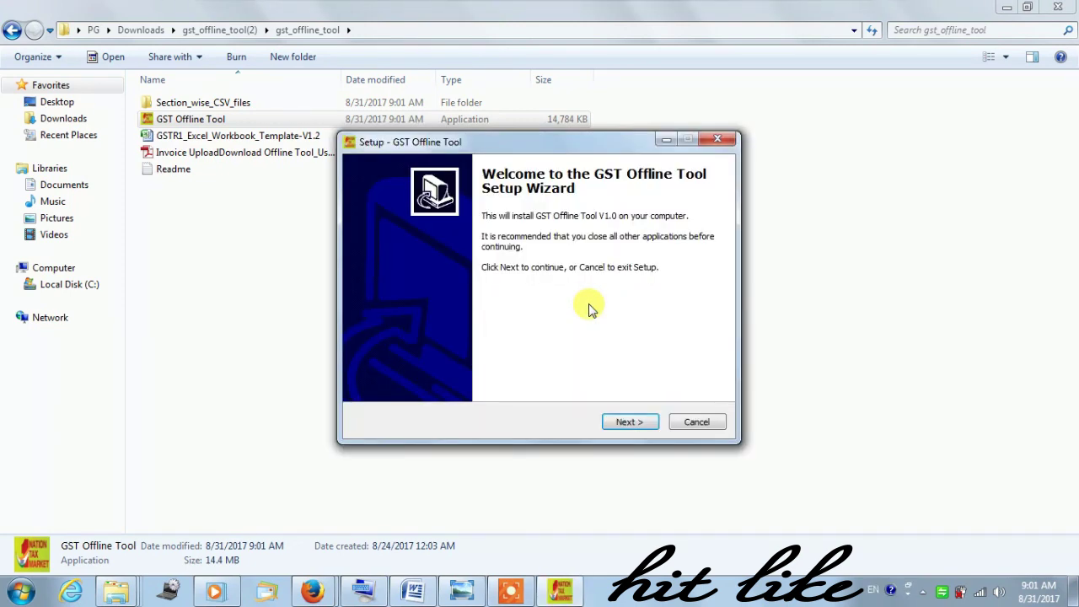
{"action": "left_click", "coordinate": [629, 422]}
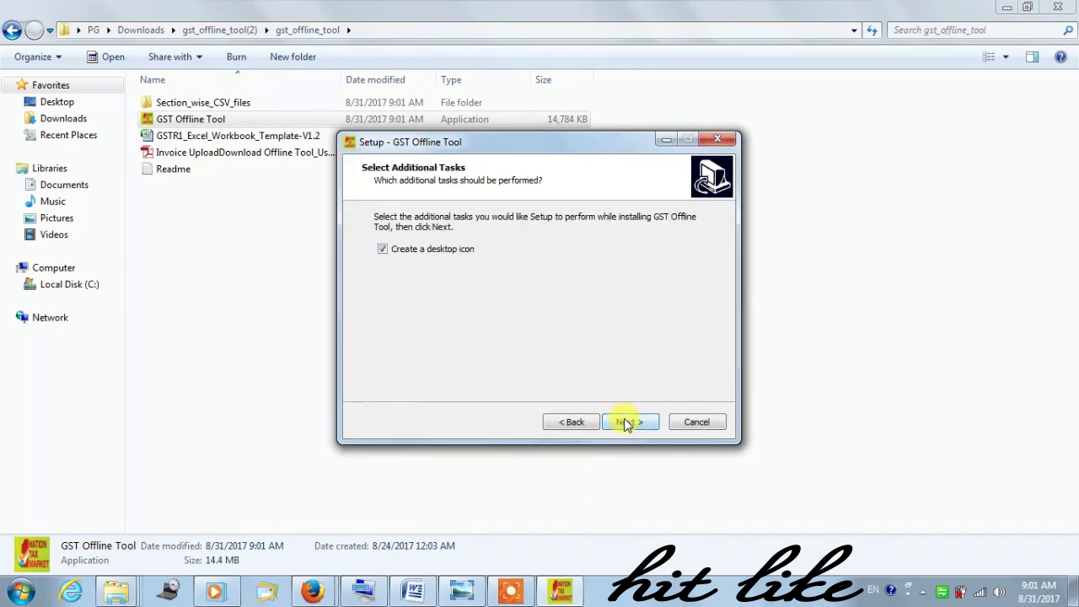
{"action": "left_click", "coordinate": [628, 423]}
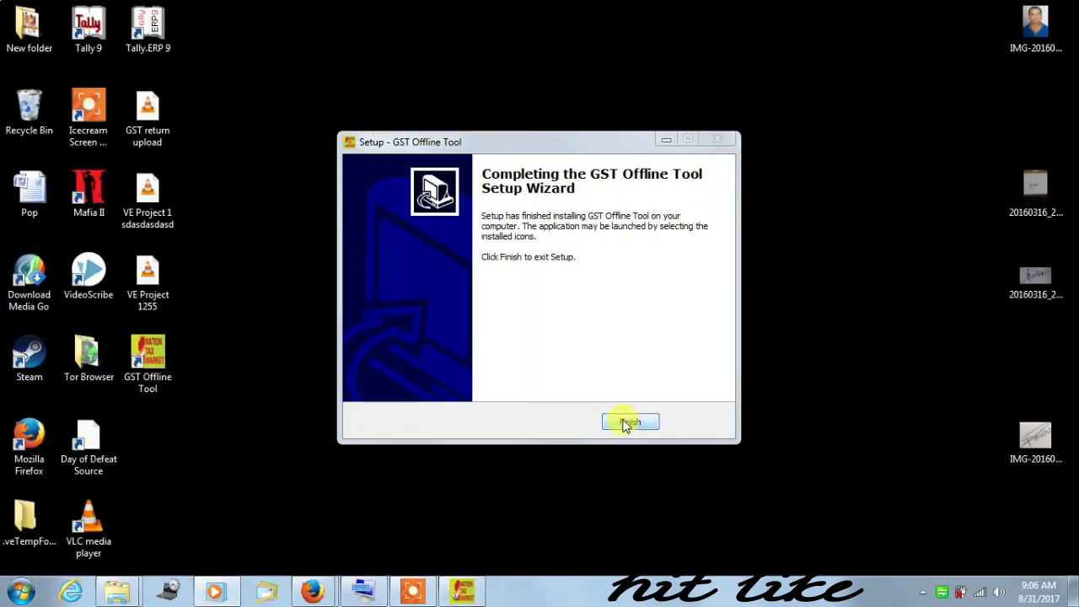
{"action": "left_click", "coordinate": [628, 422]}
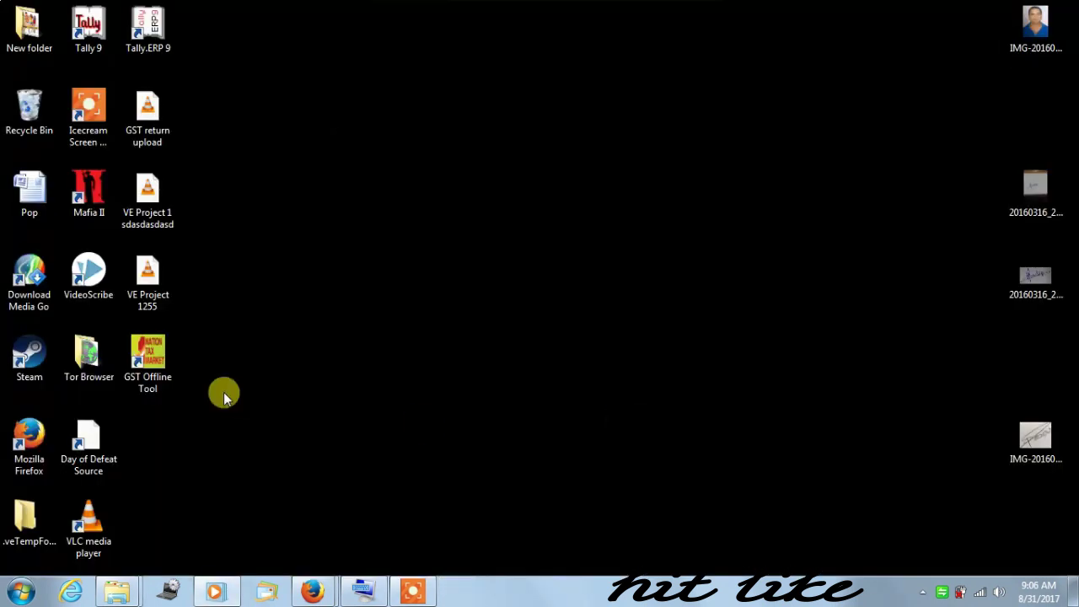
Launch GST Offline Tool from its desktop icon and allow it through Windows Firewall
{"action": "double_click", "coordinate": [150, 358]}
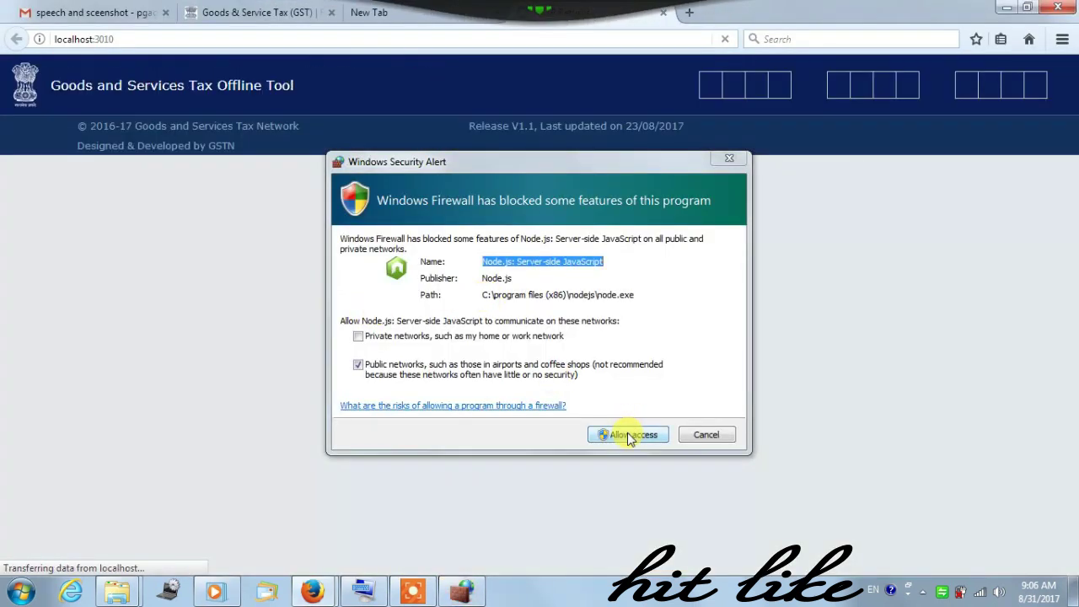
{"action": "left_click", "coordinate": [631, 434]}
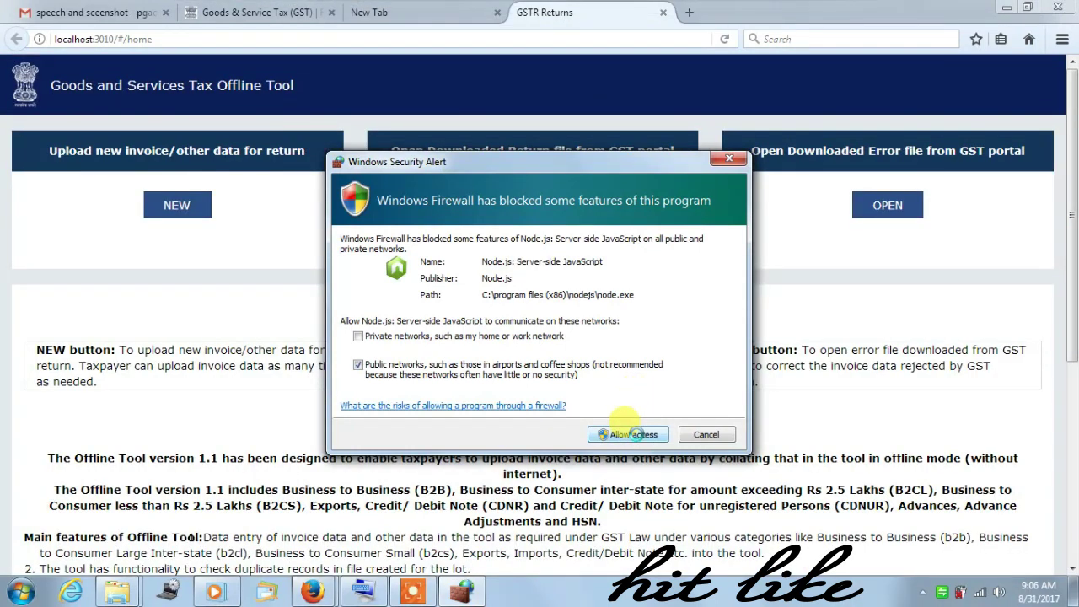
{"action": "left_click", "coordinate": [638, 438]}
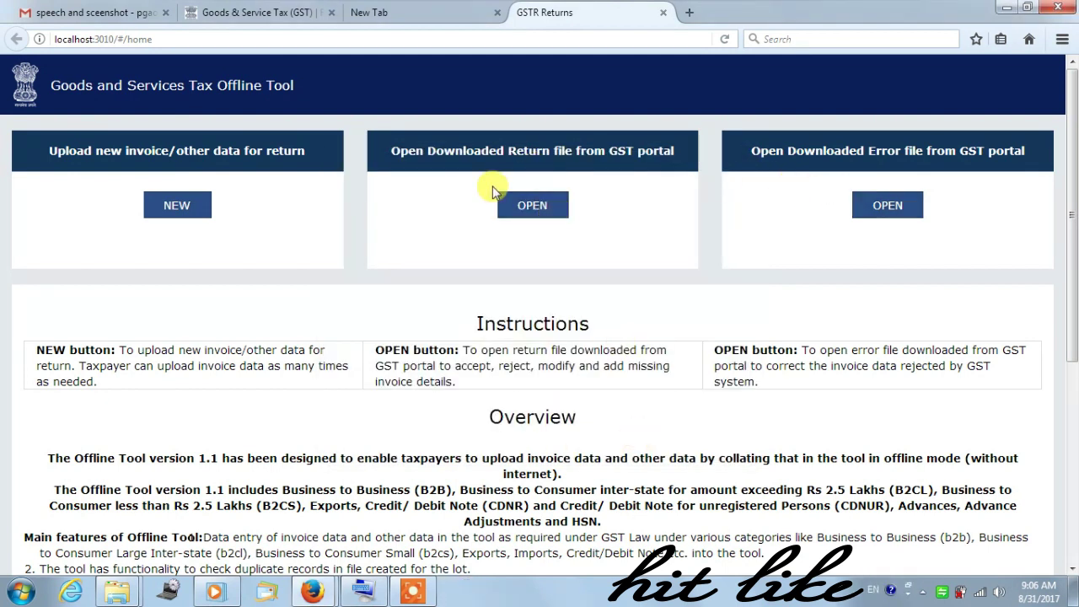
Start a new return with the supplier's GSTIN, year 2017-18 and tax period July
{"action": "left_click", "coordinate": [182, 209]}
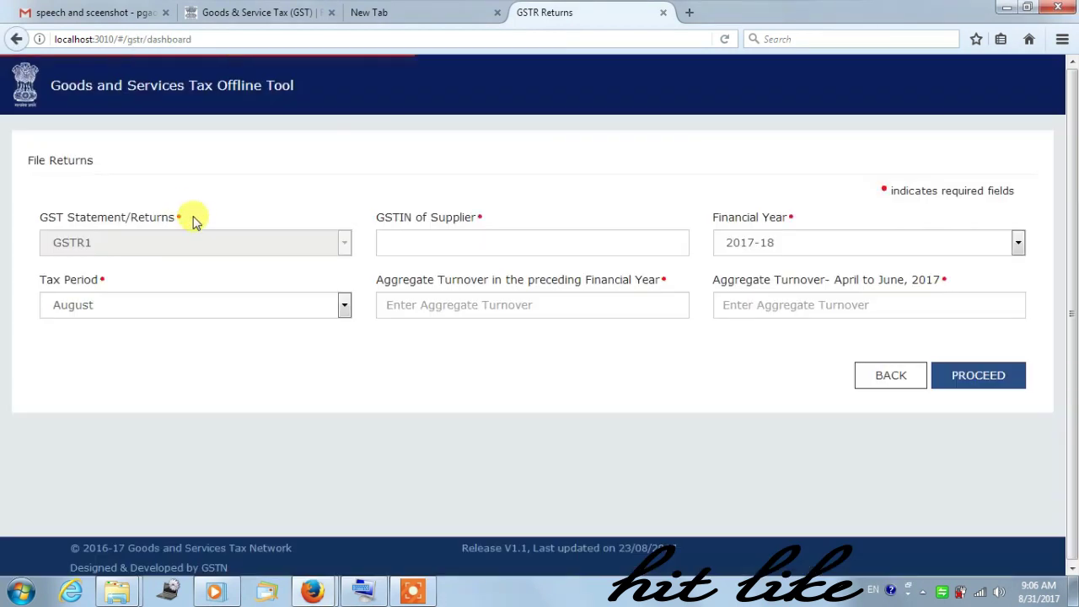
{"action": "left_click", "coordinate": [447, 249]}
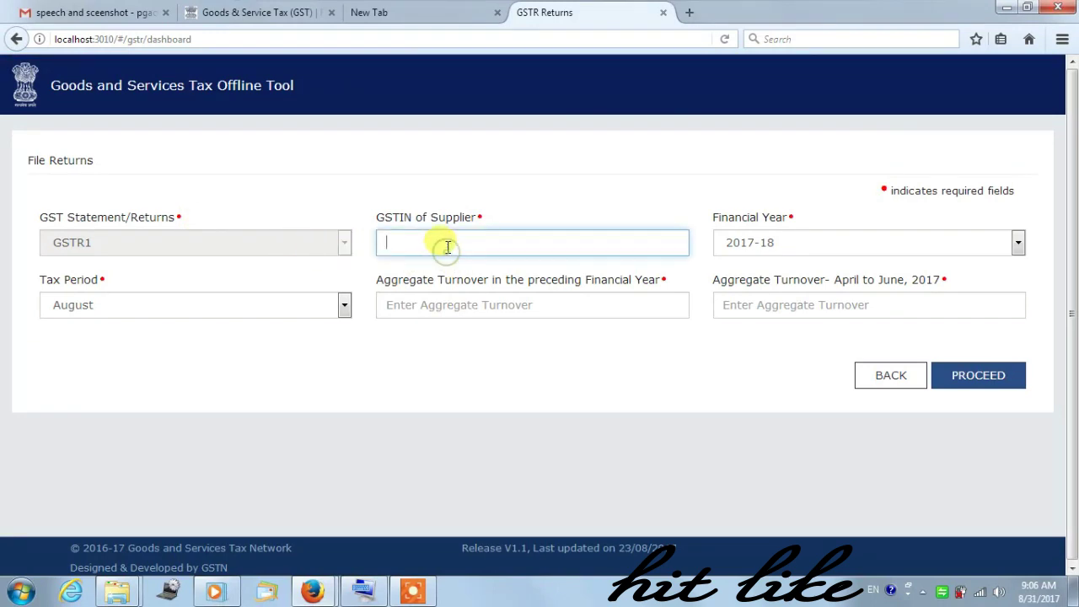
{"action": "left_click", "coordinate": [844, 245]}
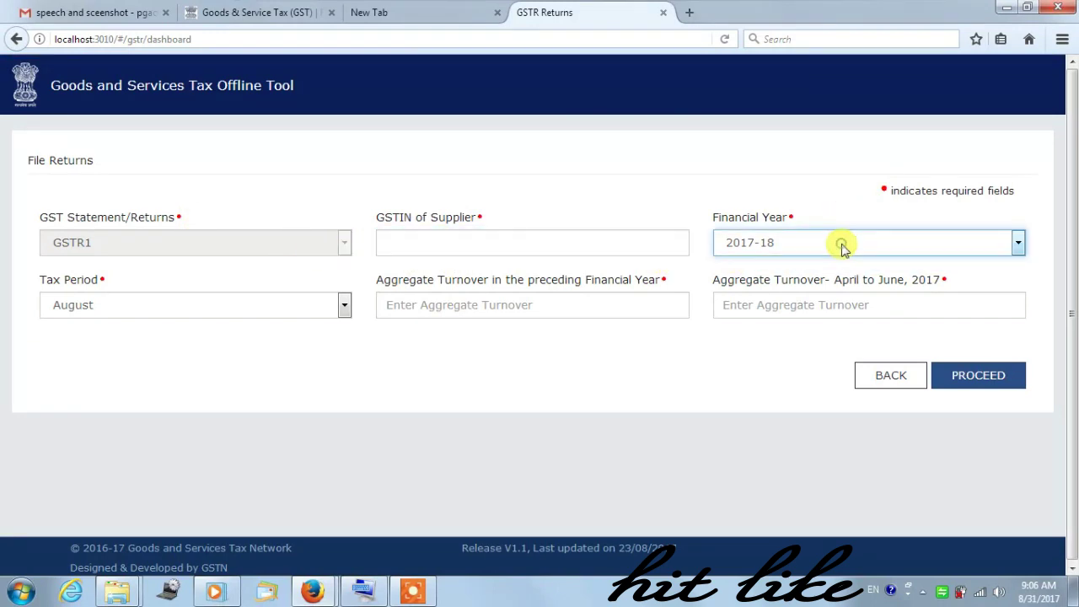
{"action": "left_click", "coordinate": [191, 314]}
{"action": "left_click", "coordinate": [235, 341]}
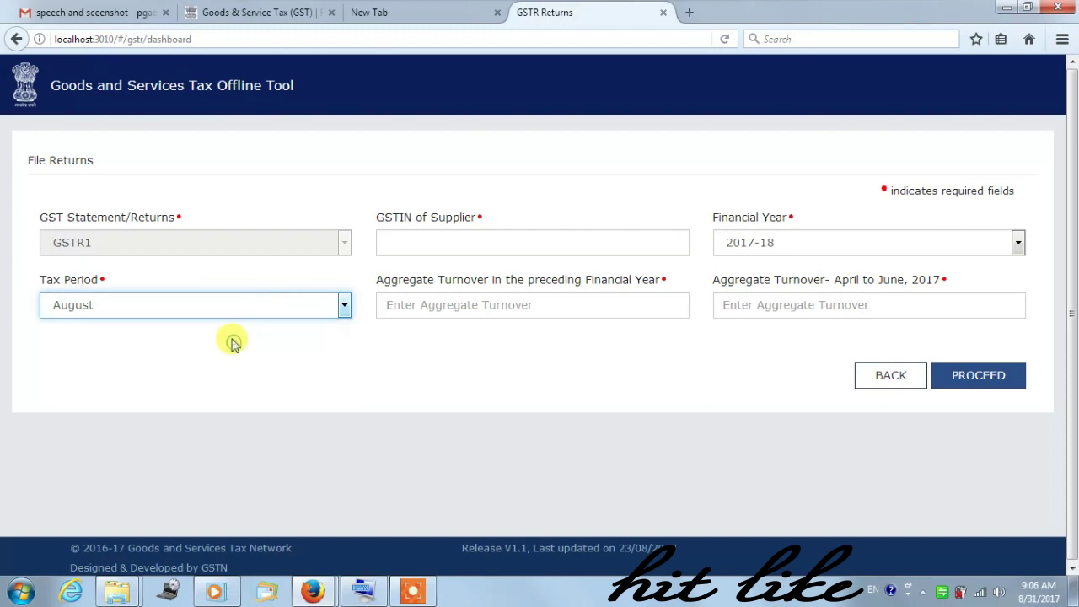
{"action": "left_click", "coordinate": [215, 310]}
{"action": "left_click", "coordinate": [194, 328]}
Enter turnovers of 200000 (preceding year) and 100000 (April–June), then proceed
{"action": "left_click", "coordinate": [416, 305]}
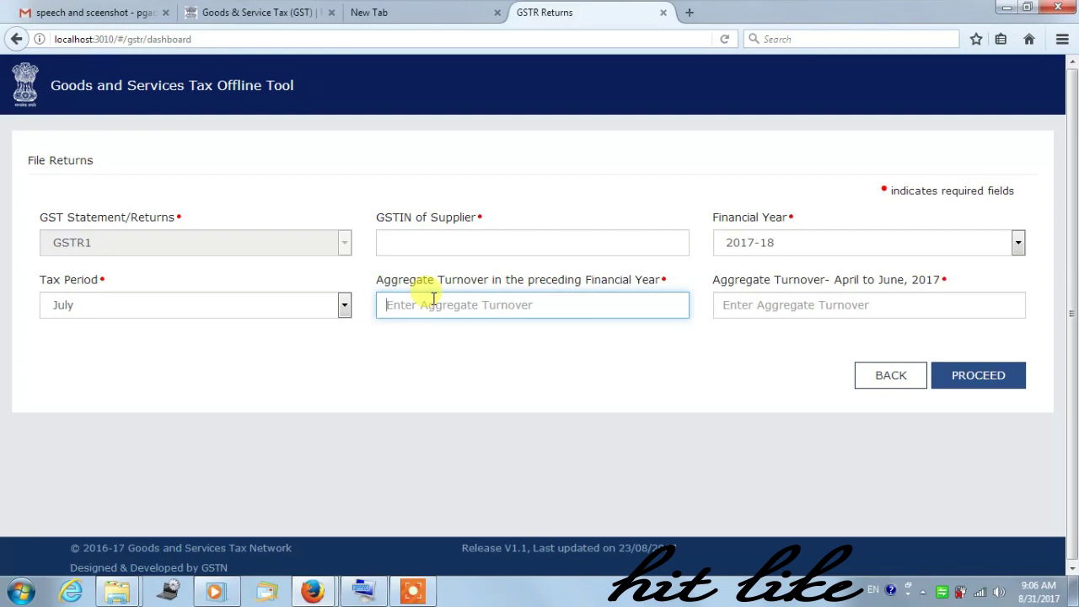
{"action": "type", "text": "200000"}
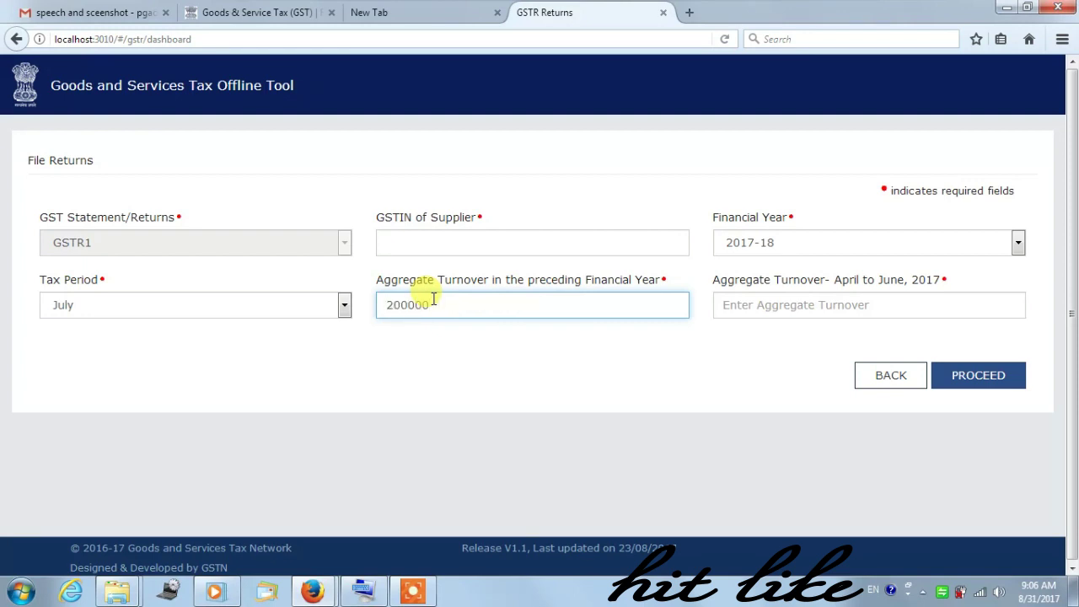
{"action": "left_click", "coordinate": [733, 311]}
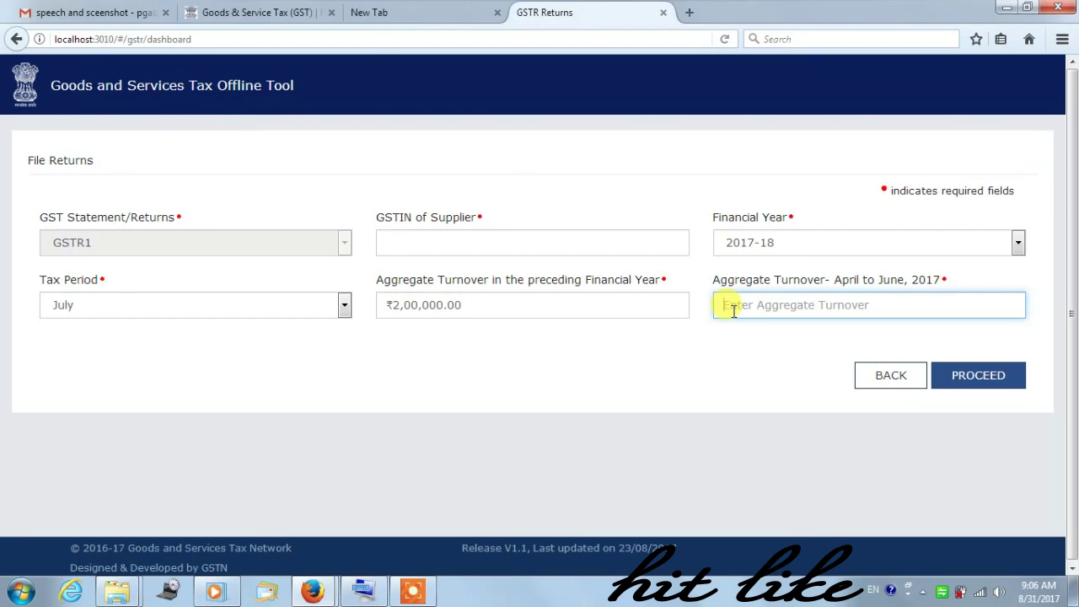
{"action": "type", "text": "100"}
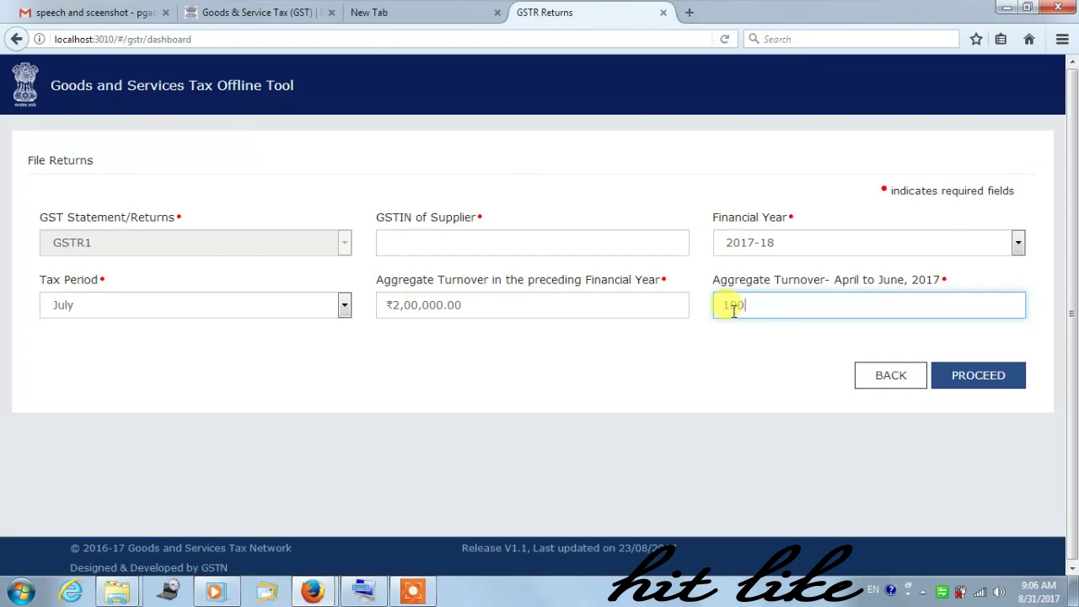
{"action": "type", "text": "000."}
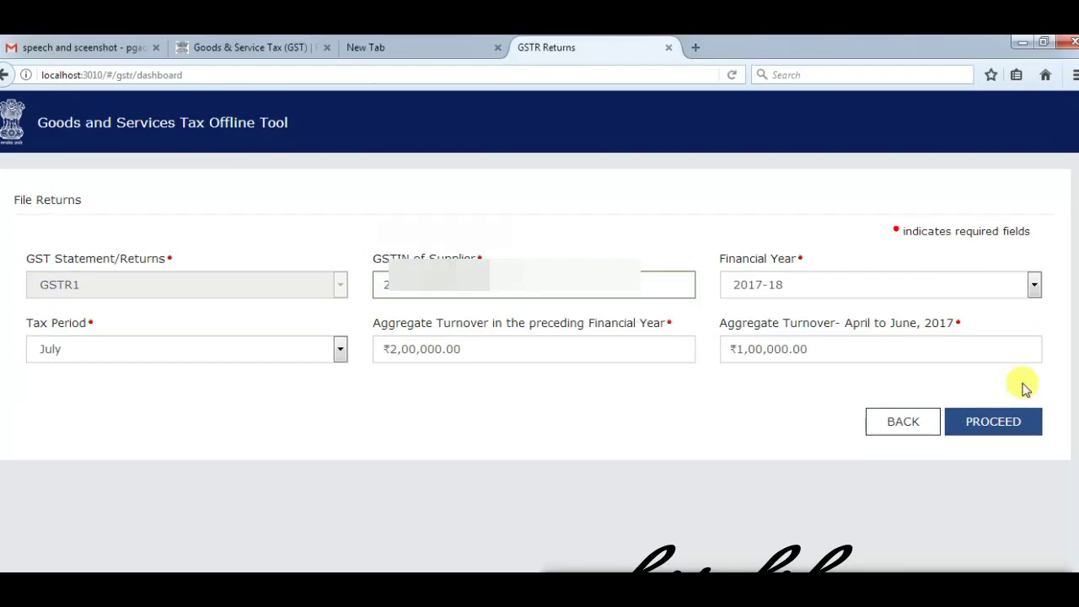
{"action": "left_click", "coordinate": [1003, 430]}
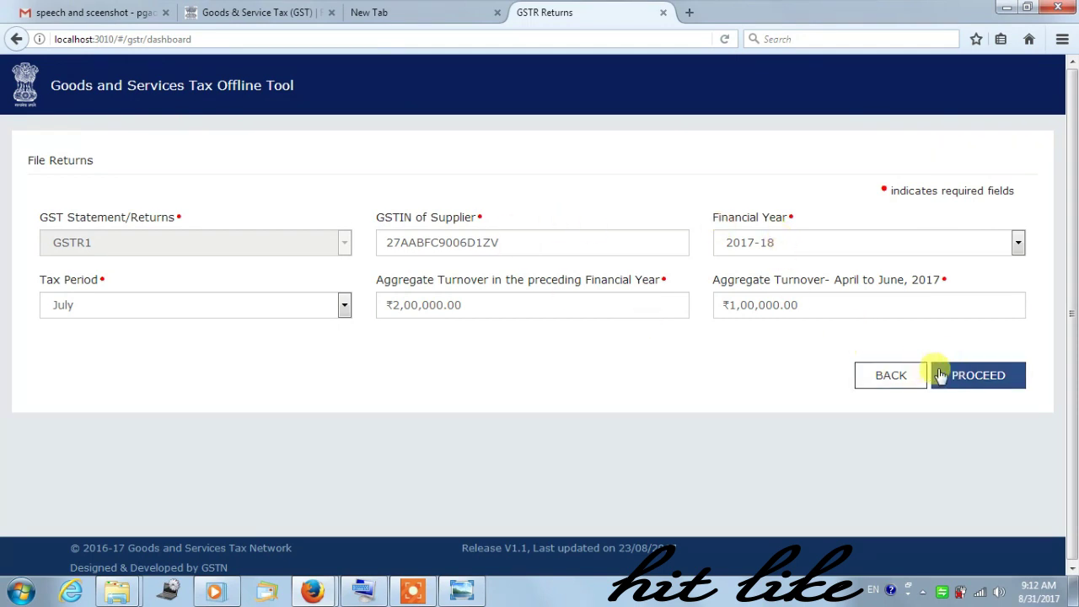
Move past the B2B invoice fields and import the GSTR1 Excel workbook
{"action": "left_click", "coordinate": [941, 375]}
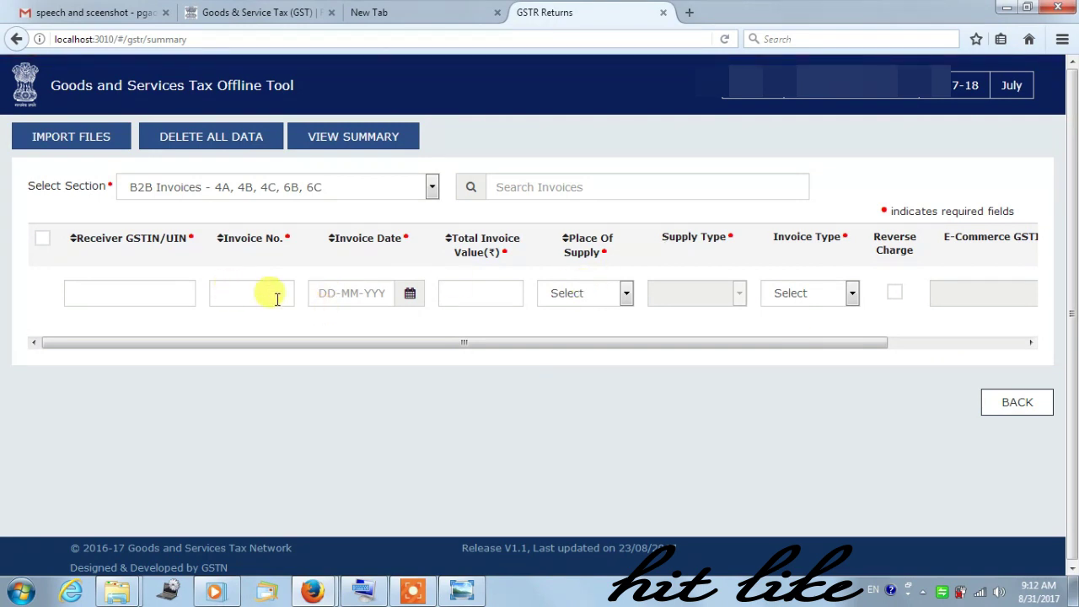
{"action": "left_click", "coordinate": [152, 292]}
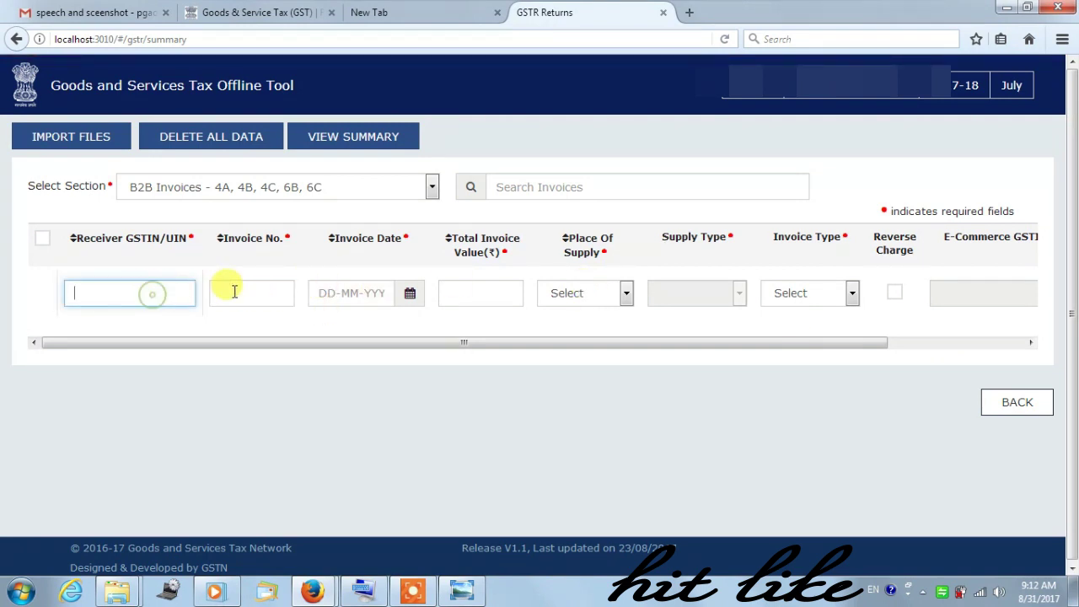
{"action": "left_click", "coordinate": [235, 291]}
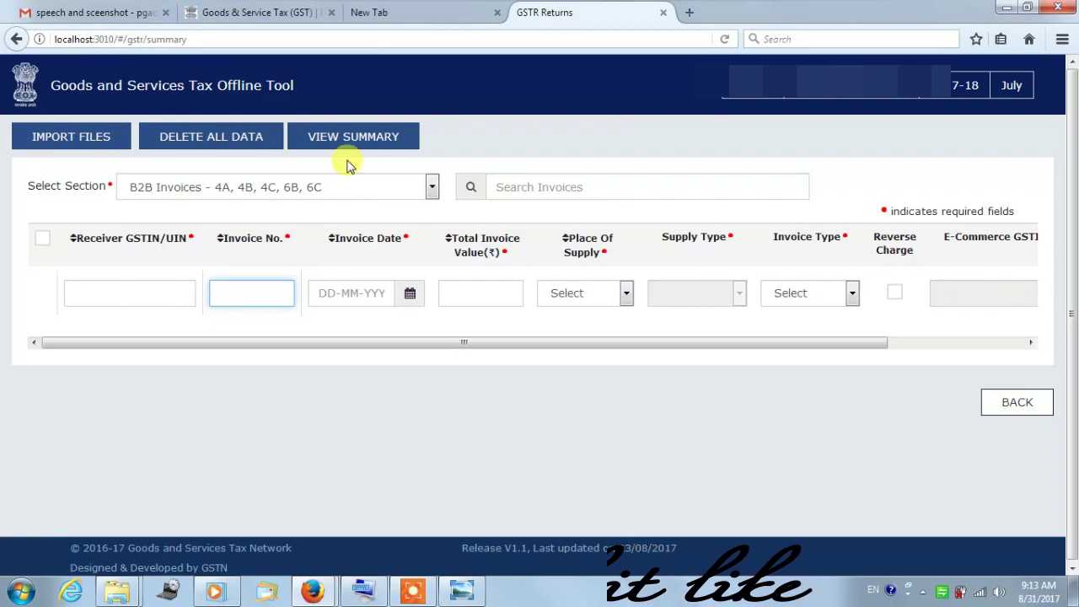
{"action": "left_click", "coordinate": [84, 138]}
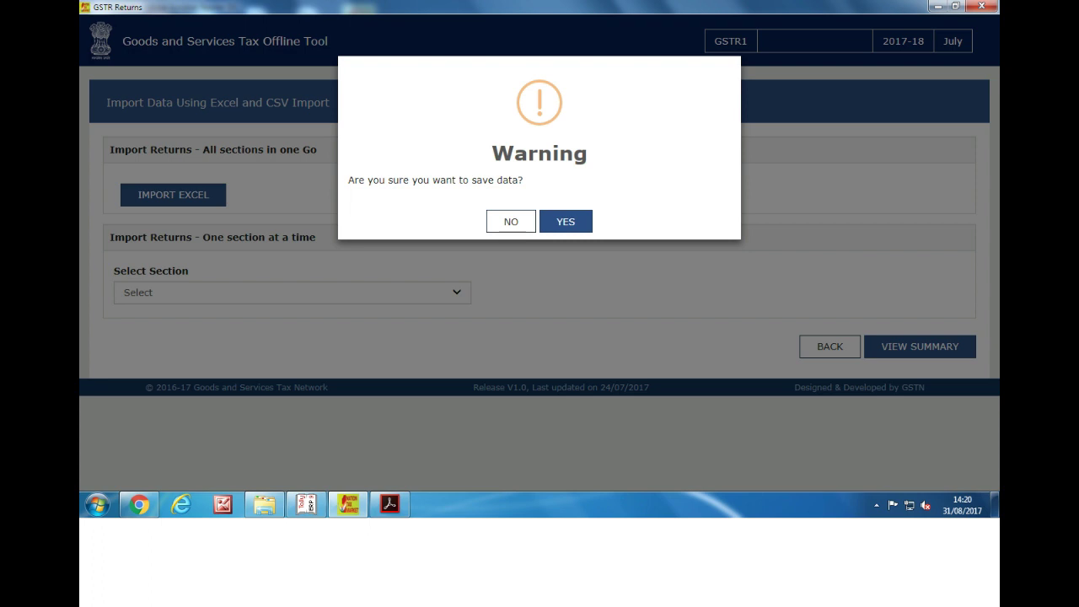
Confirm YES in the Warning dialog to save the imported data
{"action": "key", "text": "Return"}
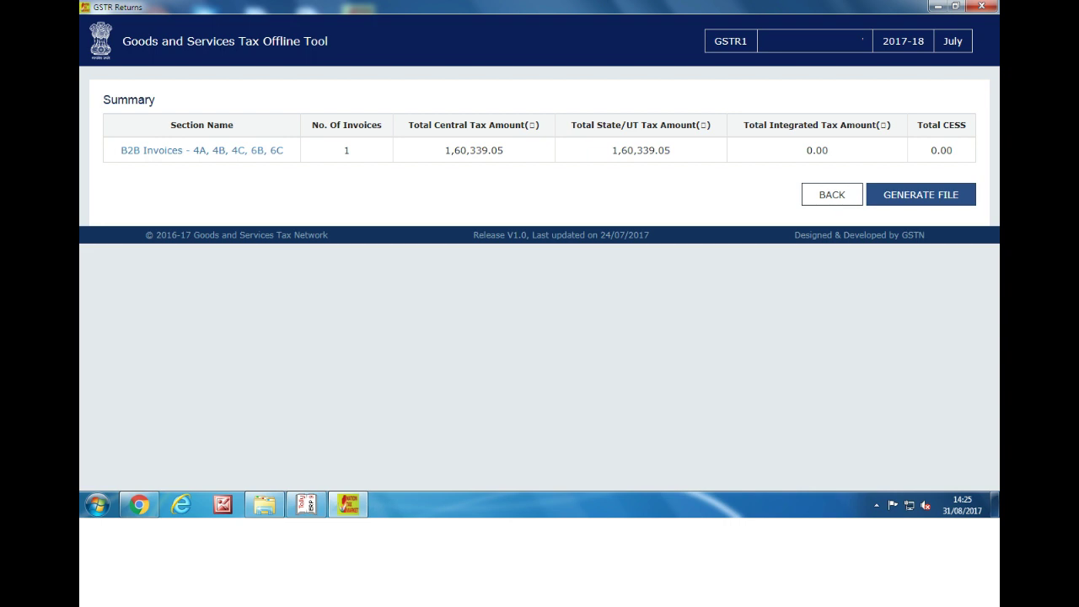
Generate the July 2017-18 GSTR1 JSON file and save it to disk
{"action": "left_click", "coordinate": [921, 194]}
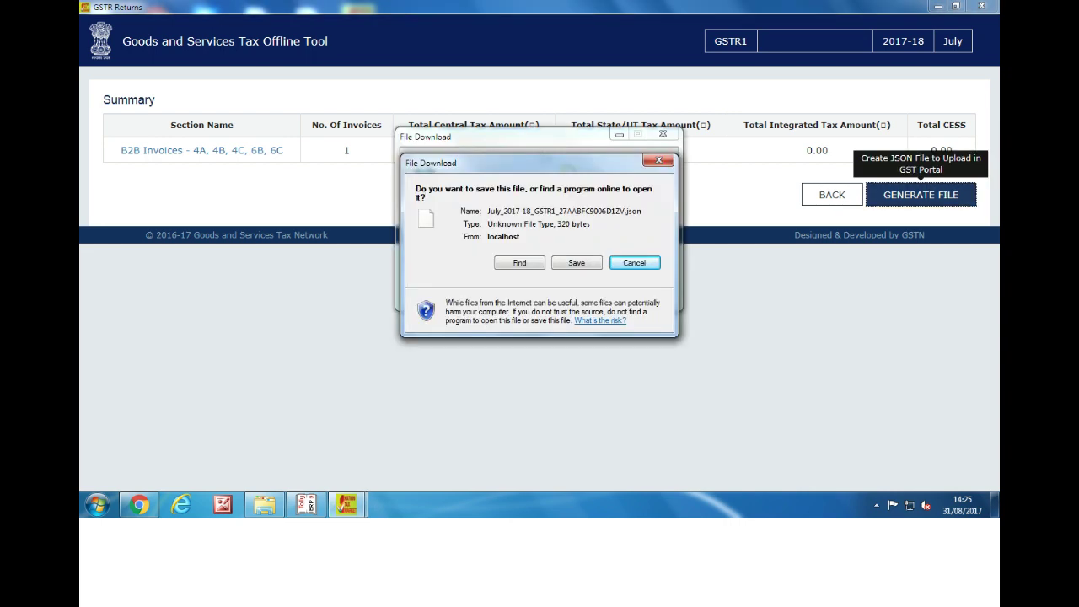
{"action": "key", "text": "alt+s"}
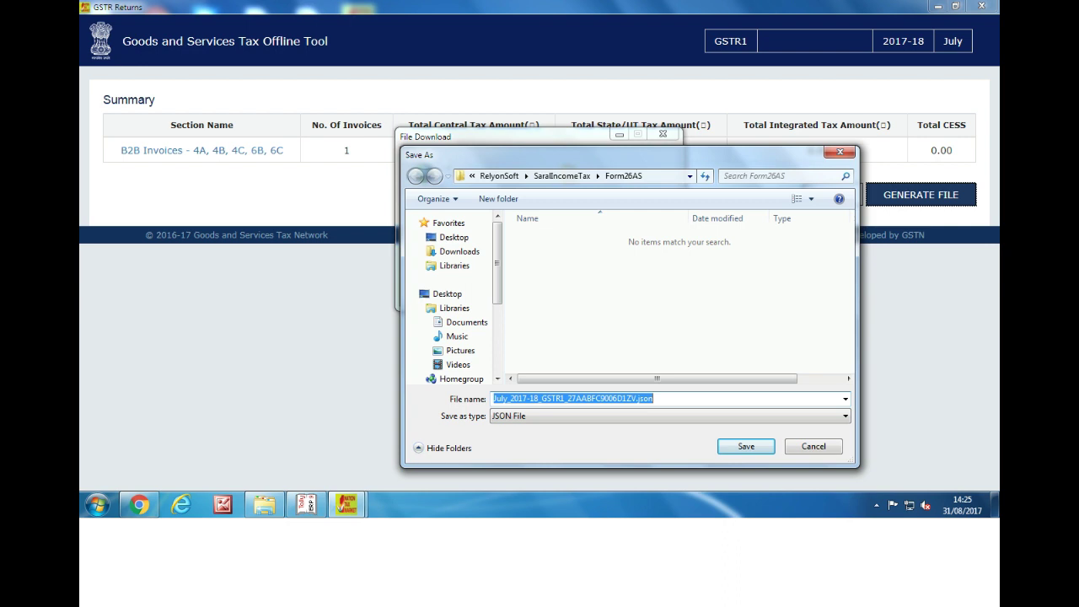
{"action": "key", "text": "Return"}
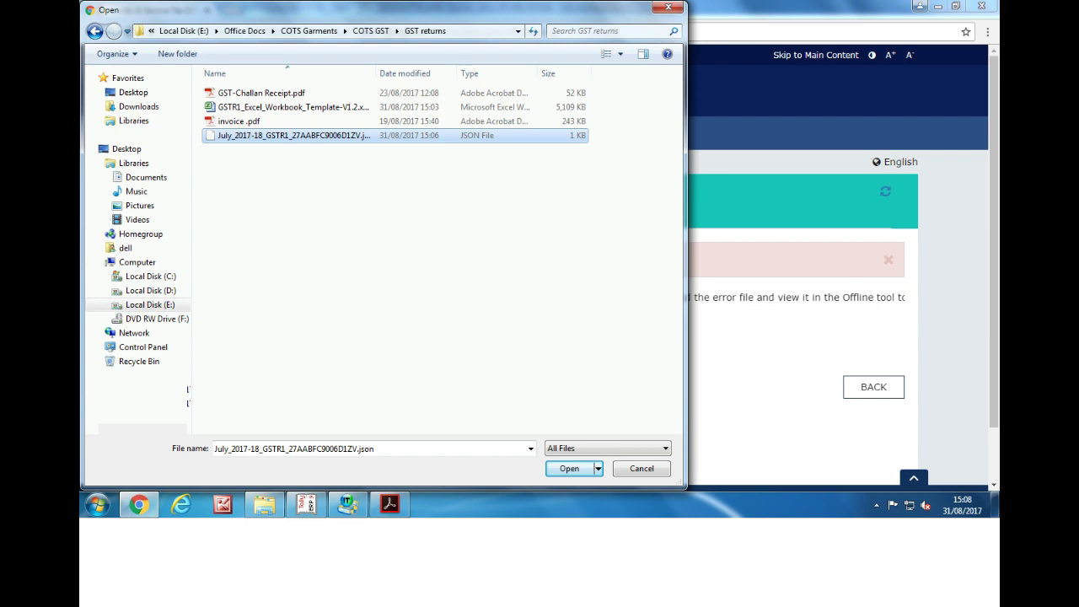
Open the selected July GSTR1 JSON file for upload on the GST portal
{"action": "key", "text": "Return"}
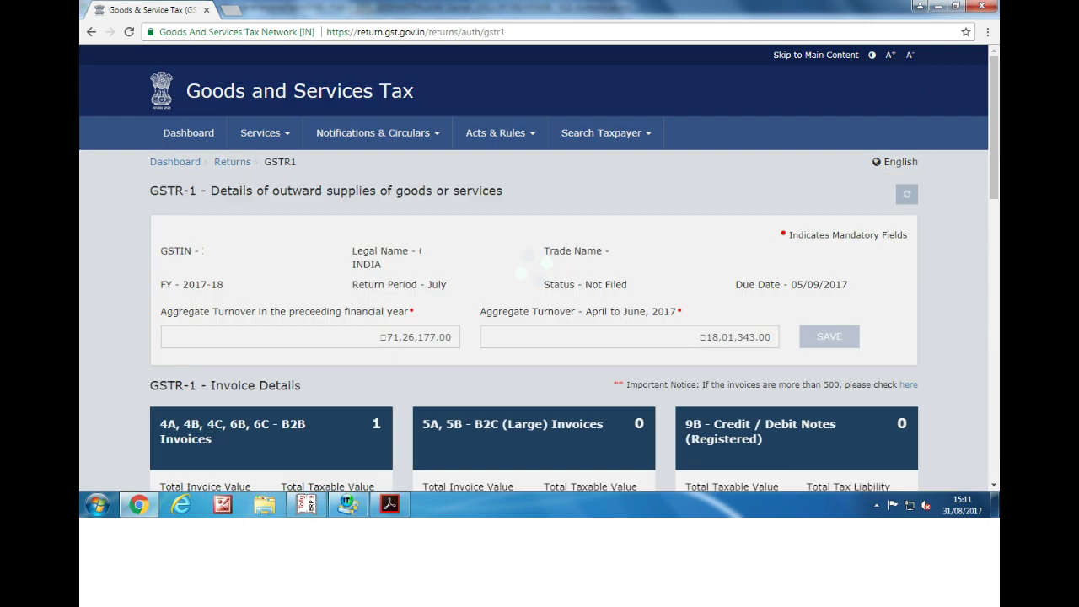
Scroll to the July GSTR-1 B2B invoice tile: value ₹21,02,223.00, tax ₹3,20,678.10
{"action": "scroll", "coordinate": [534, 337], "scroll_direction": "down", "scroll_amount": 3}
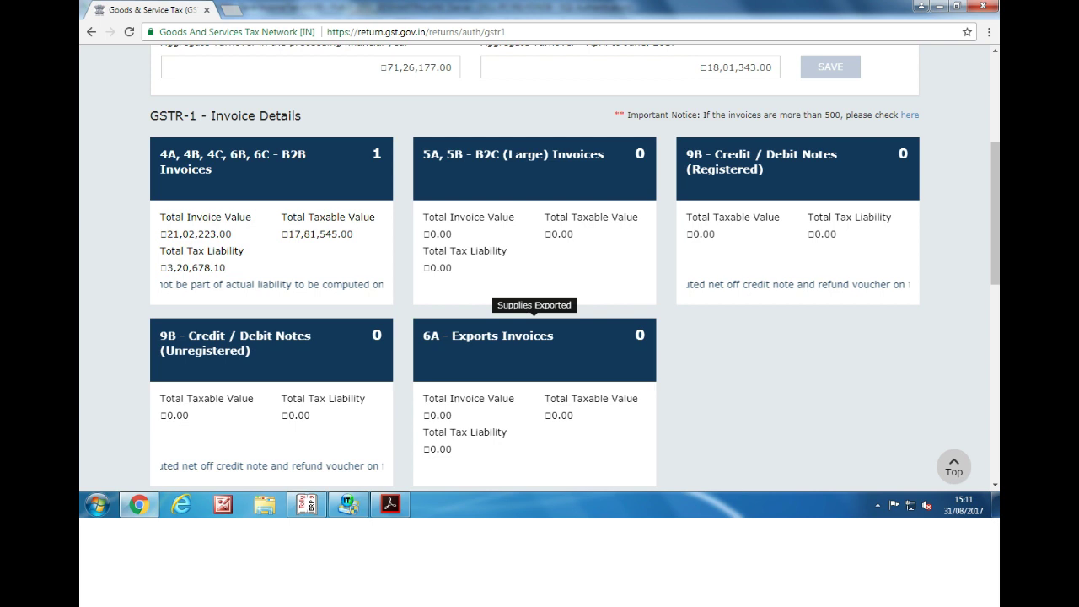